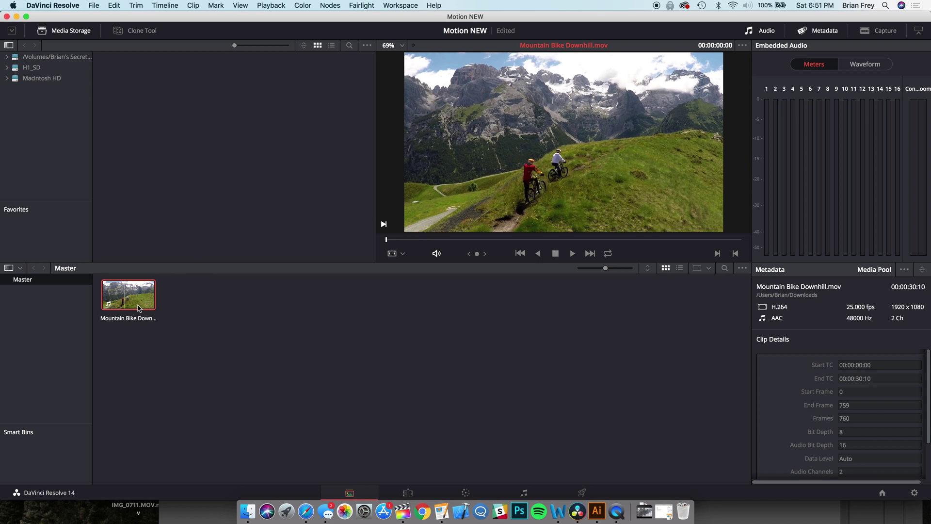
# Move from the Media page to the Edit page.
pyautogui.click(410, 495)
# Put the Mountain Bike Downhill clip on Timeline 1 and place a Text title on top of it.
pyautogui.moveTo(142, 76)
pyautogui.mouseDown()
pyautogui.moveTo(169, 354)
pyautogui.moveTo(118, 369)
pyautogui.mouseUp()
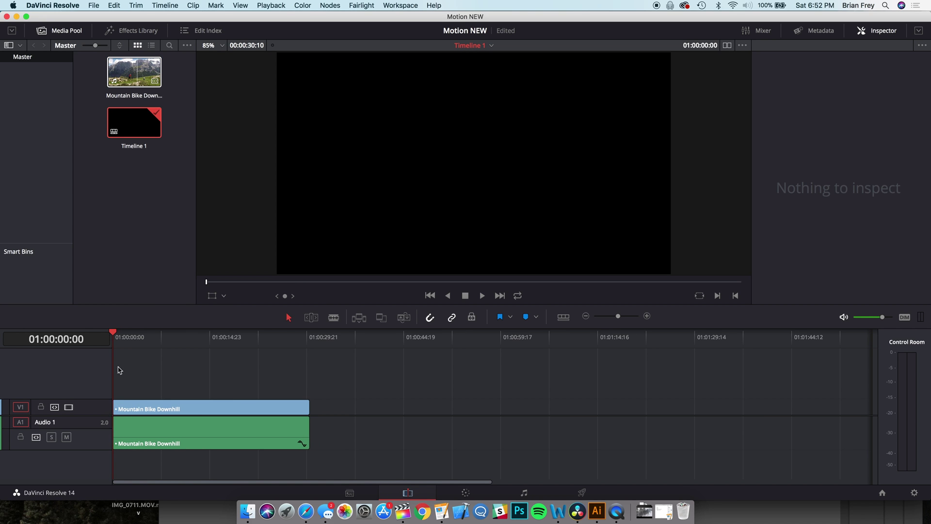
pyautogui.click(131, 31)
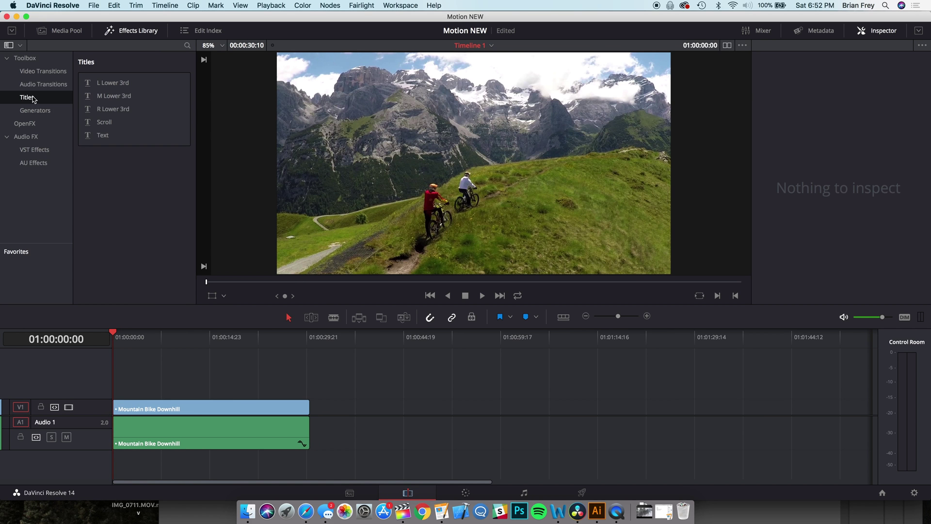
pyautogui.click(102, 139)
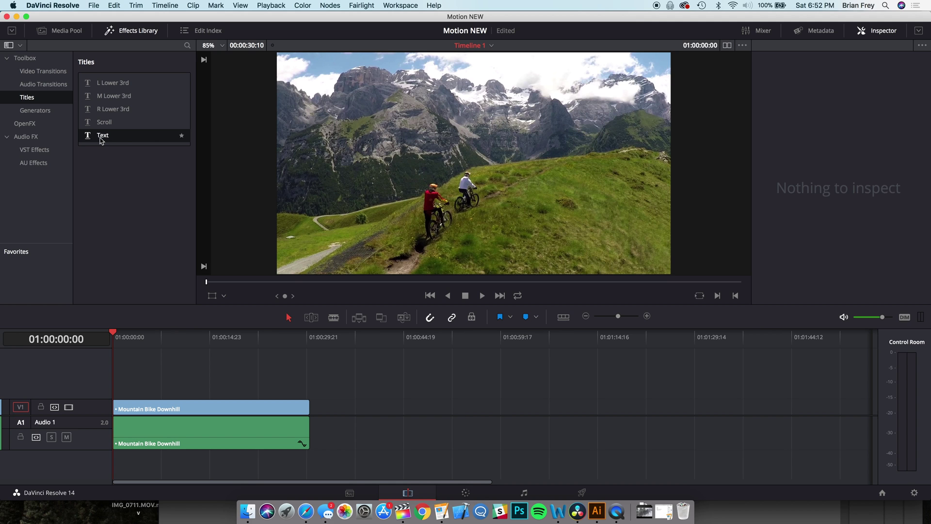
pyautogui.moveTo(101, 141); pyautogui.dragTo(139, 394)
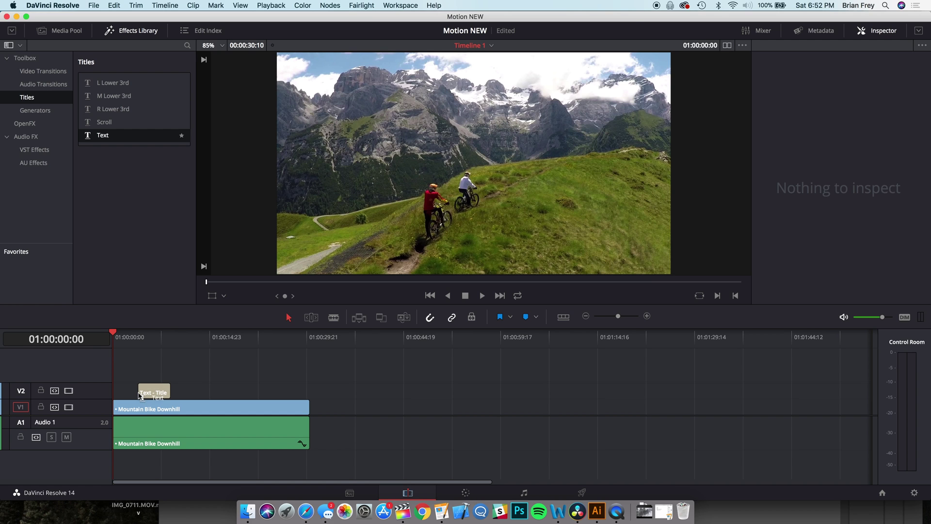
pyautogui.moveTo(140, 395); pyautogui.dragTo(202, 409)
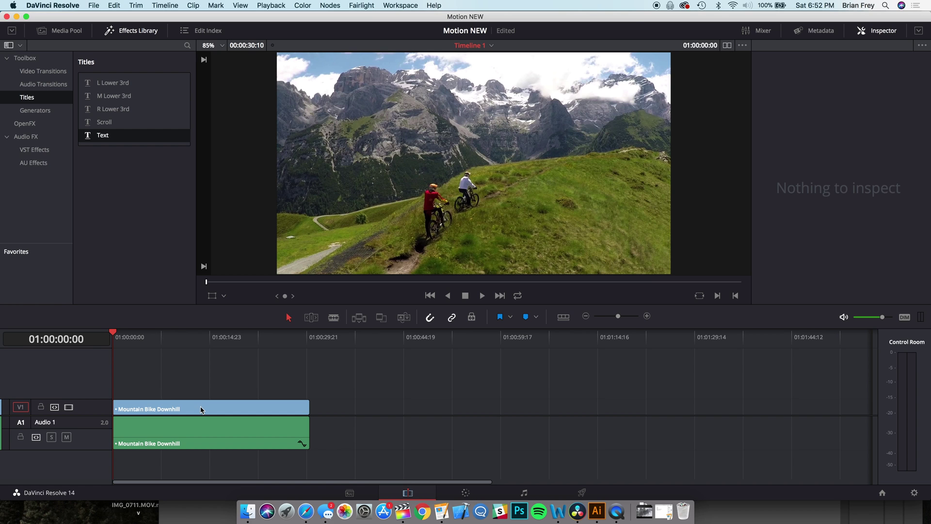
pyautogui.click(202, 409)
pyautogui.moveTo(103, 135)
pyautogui.mouseDown()
pyautogui.moveTo(416, 137)
pyautogui.moveTo(708, 183)
pyautogui.mouseUp()
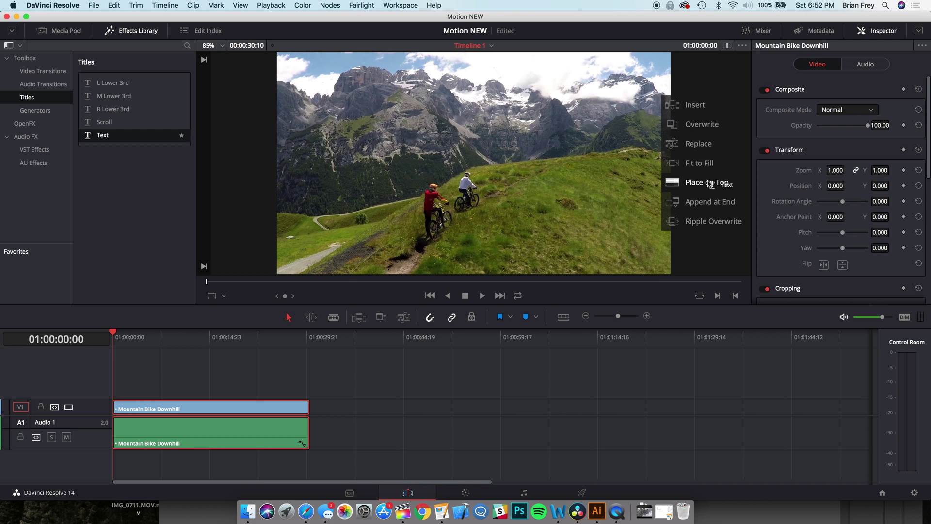
pyautogui.moveTo(709, 183); pyautogui.dragTo(708, 184)
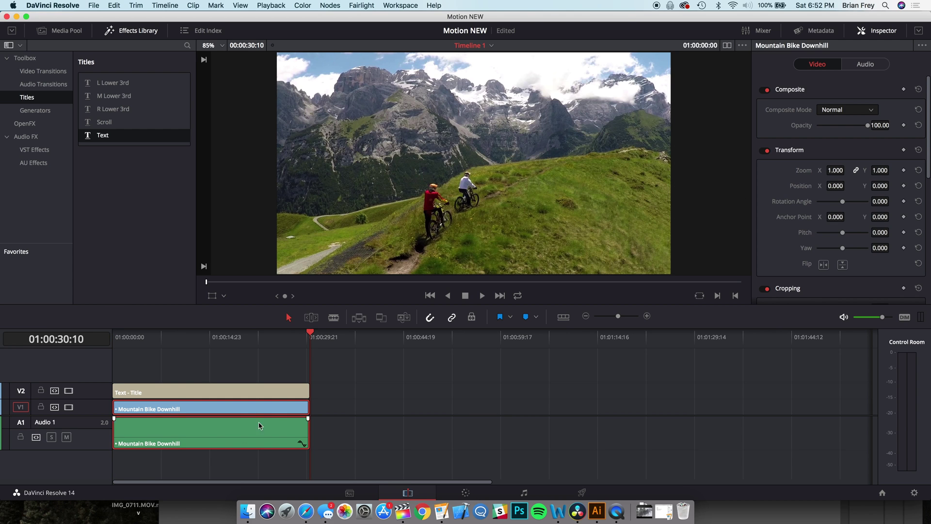
# Change the title's text to 'Tracking' and its font family to Lato.
pyautogui.click(207, 394)
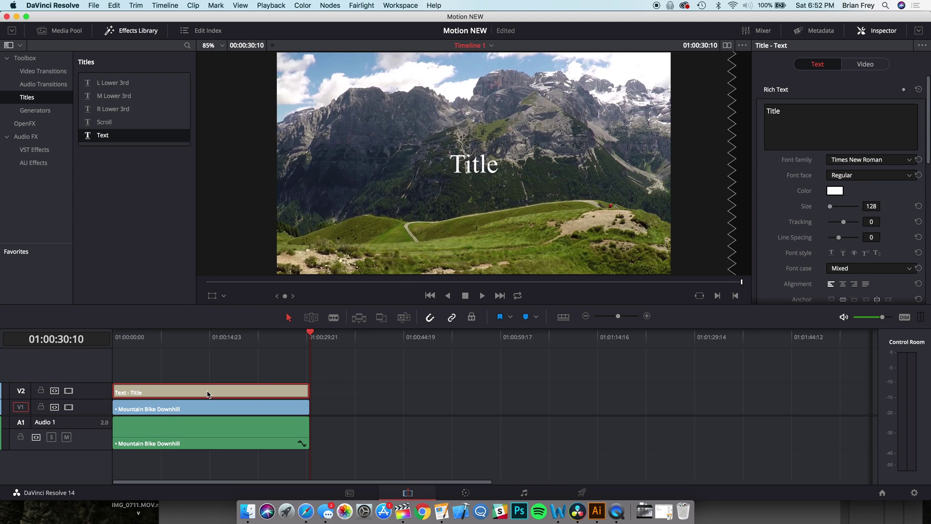
pyautogui.click(820, 103)
pyautogui.press('super+a')
pyautogui.write('Track')
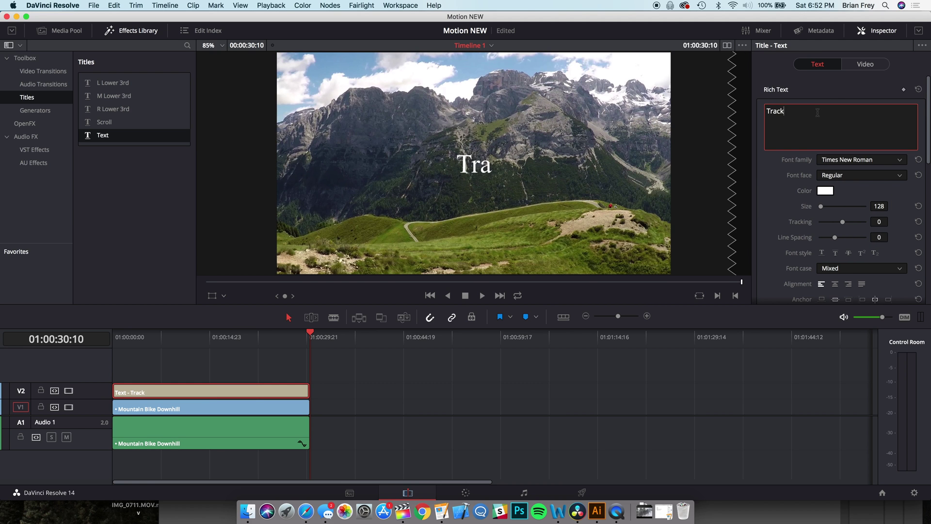
pyautogui.write('ing')
pyautogui.click(860, 159)
pyautogui.click(833, 191)
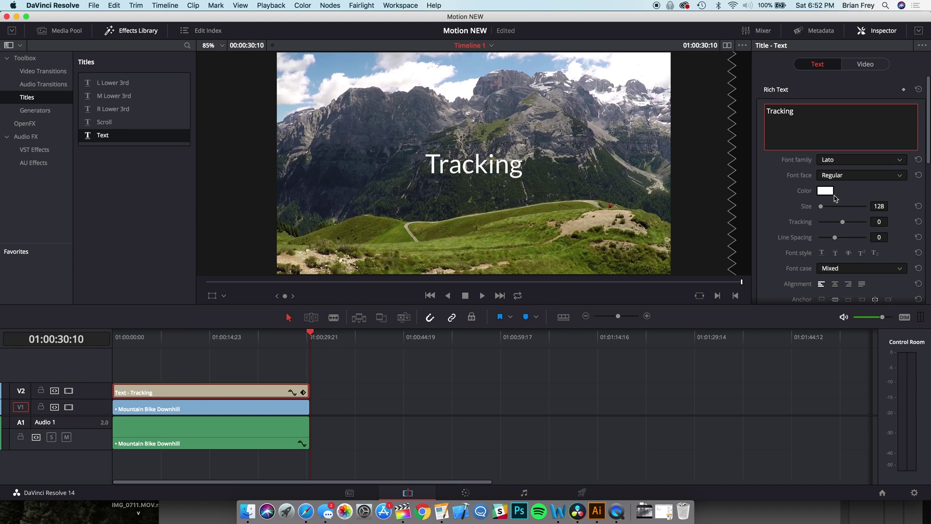
# Convert the Tracking title clip into a new compound clip.
pyautogui.rightClick(268, 396)
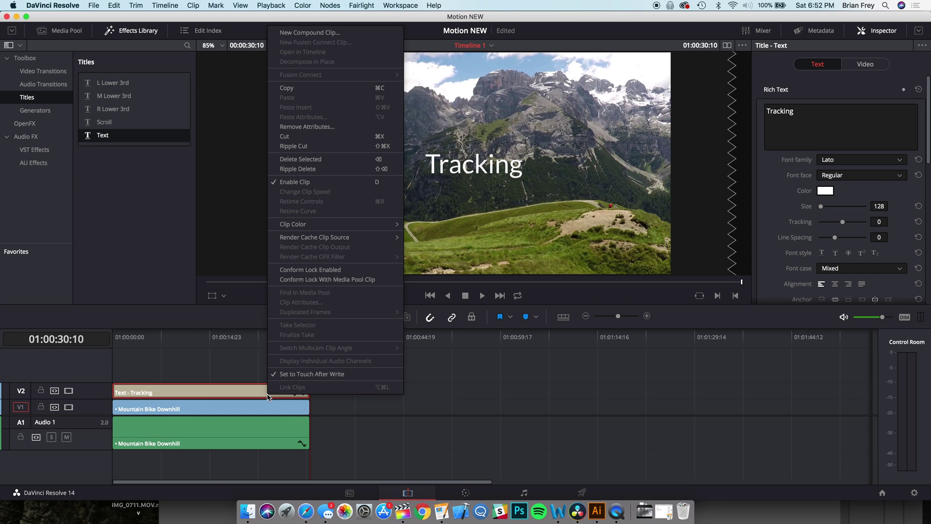
pyautogui.click(330, 37)
pyautogui.press('Return')
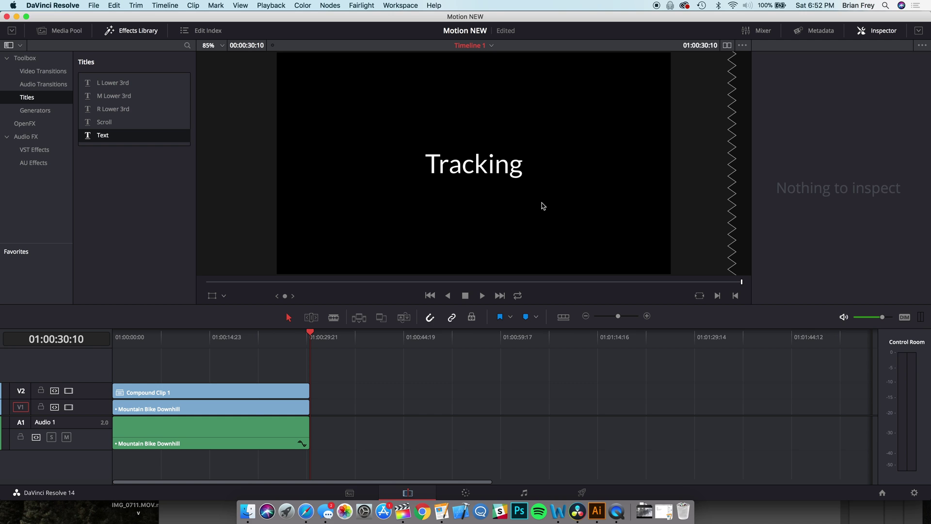
# Set the compound clip's composite mode to Add and go to the Color page.
pyautogui.click(242, 394)
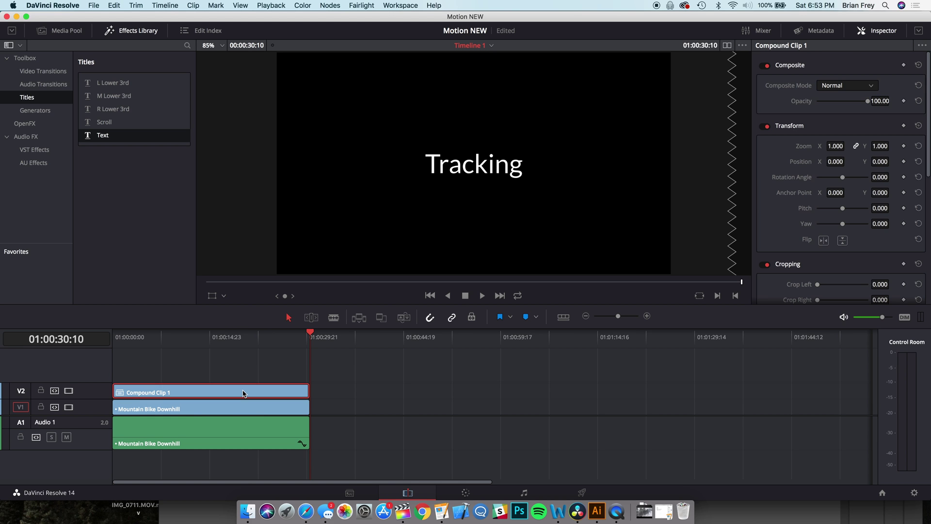
pyautogui.click(871, 87)
pyautogui.click(851, 114)
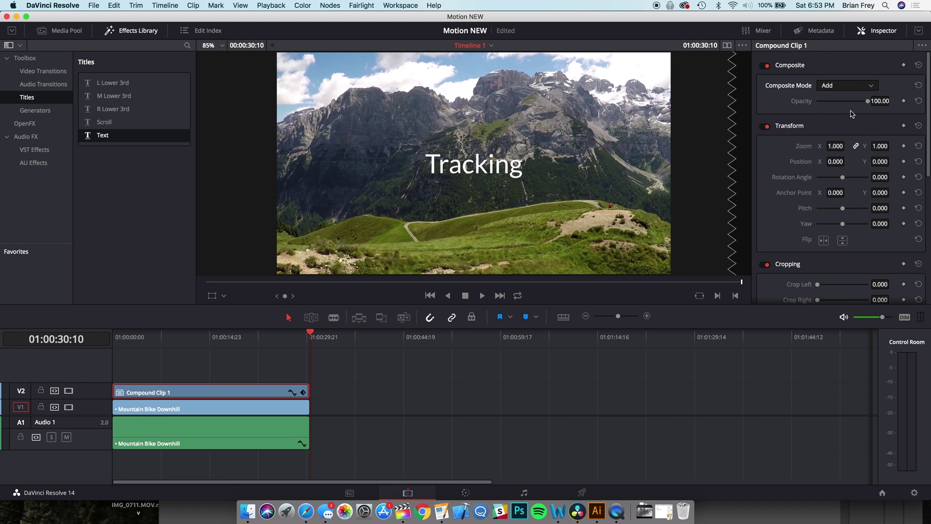
pyautogui.click(466, 493)
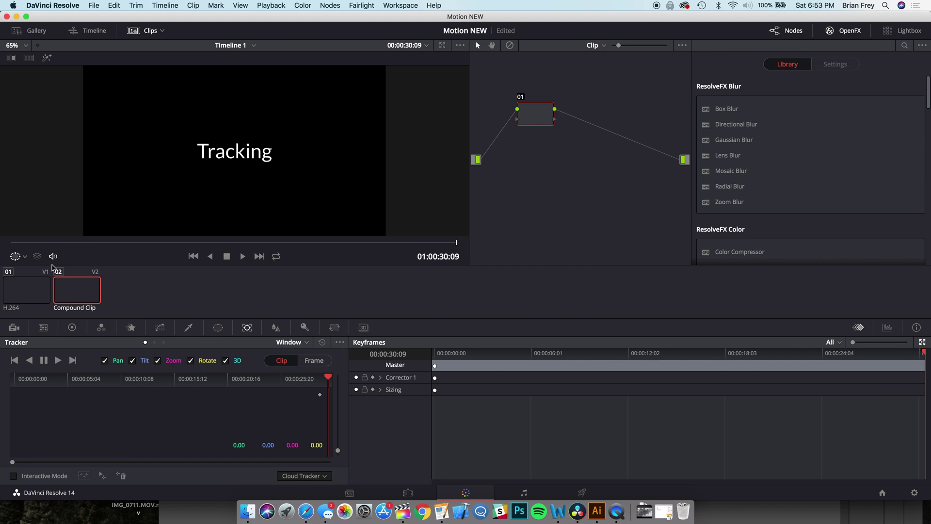
# Select the mountain bike clip and put the tracker palette in Stabilizer mode.
pyautogui.click(33, 286)
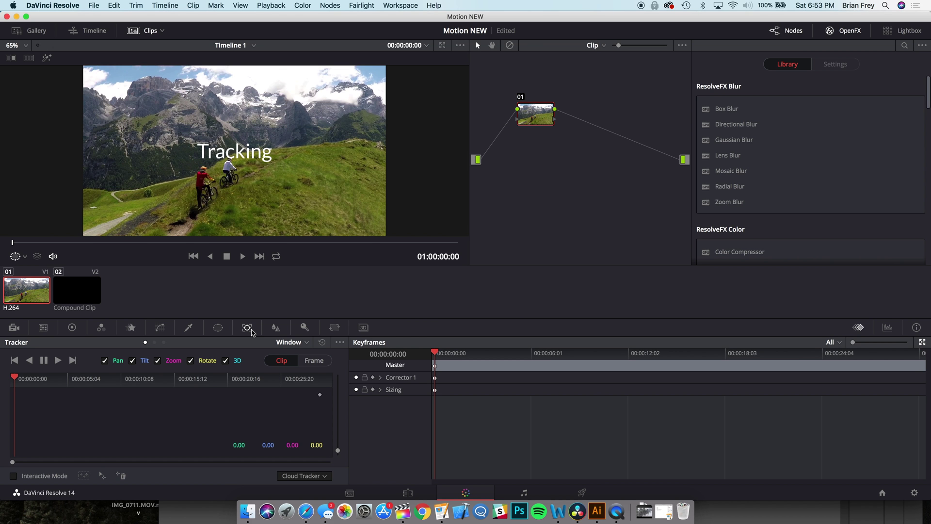
pyautogui.click(295, 342)
pyautogui.click(300, 366)
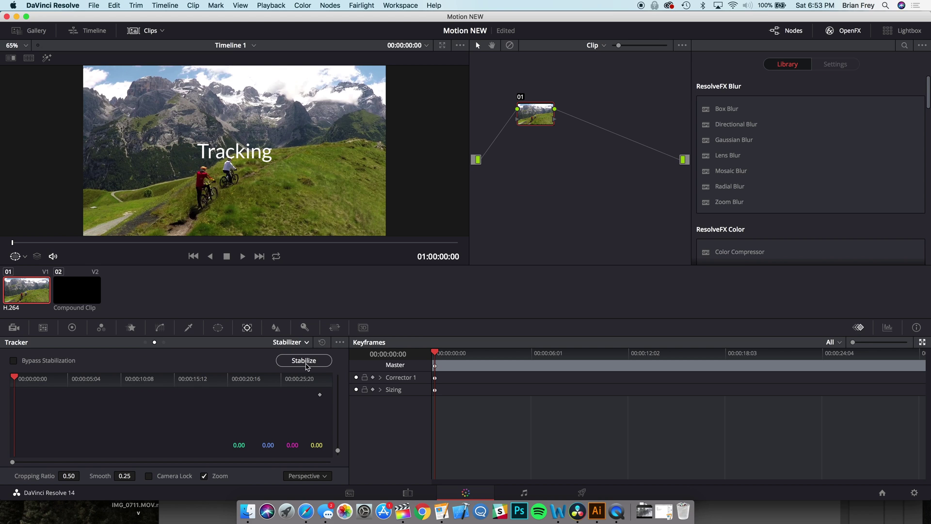
# Switch the tracker to Classic Stabilizer with the Point Tracker.
pyautogui.click(340, 342)
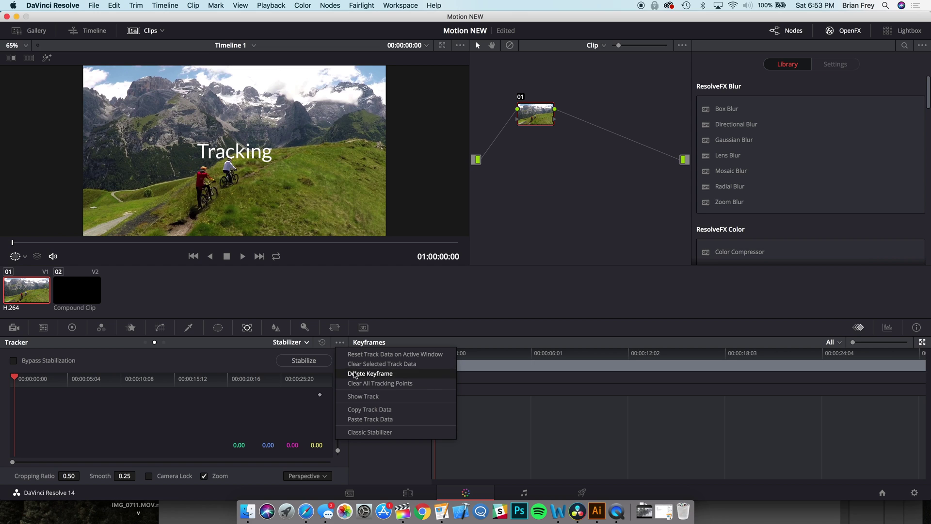
pyautogui.click(359, 434)
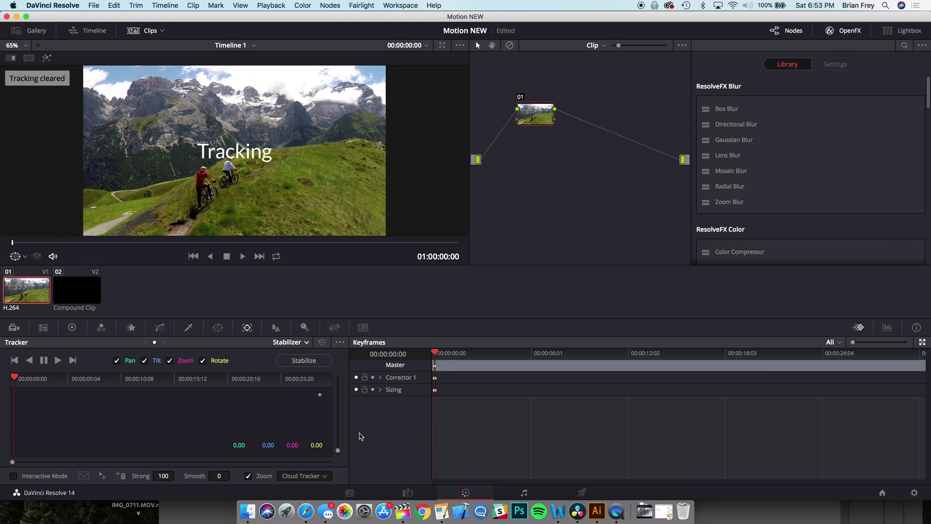
pyautogui.click(327, 478)
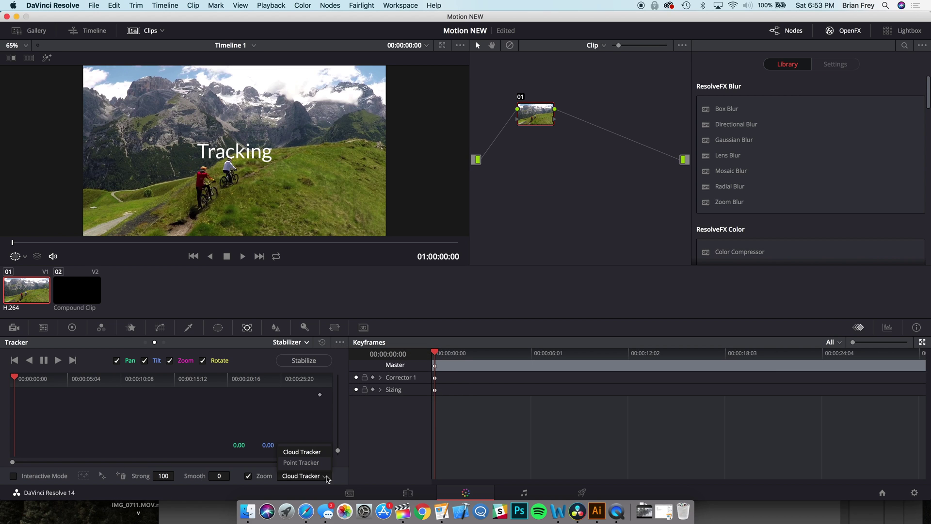
pyautogui.click(313, 463)
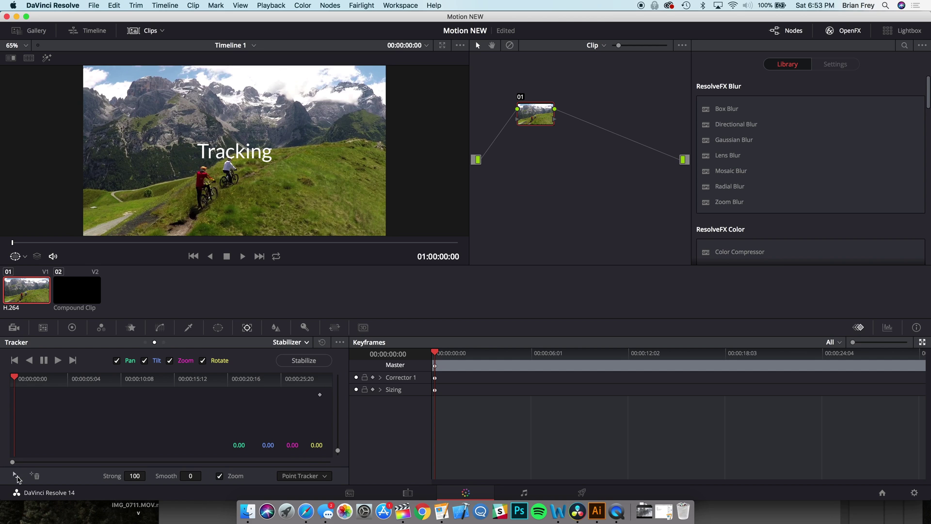
# Add a tracker point on the rider and track it forward until stopping.
pyautogui.click(18, 478)
pyautogui.moveTo(234, 149); pyautogui.dragTo(211, 179)
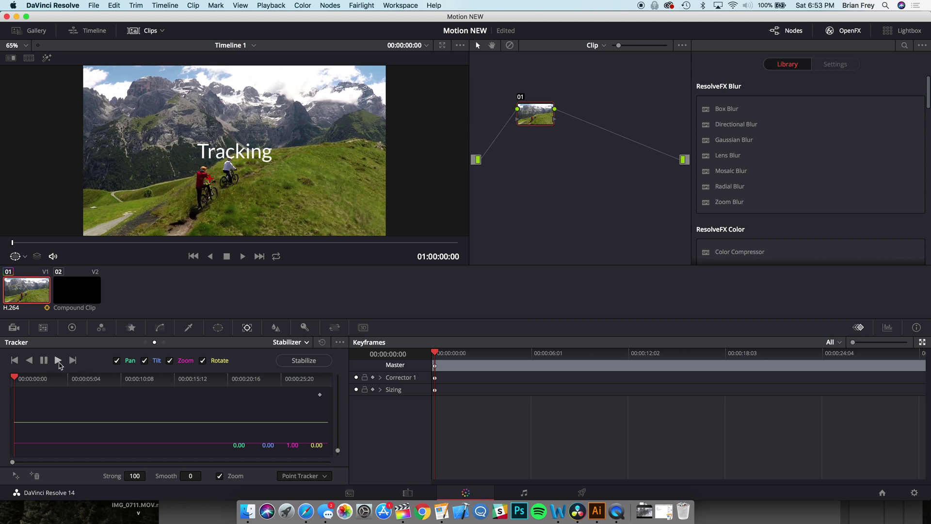
pyautogui.click(58, 361)
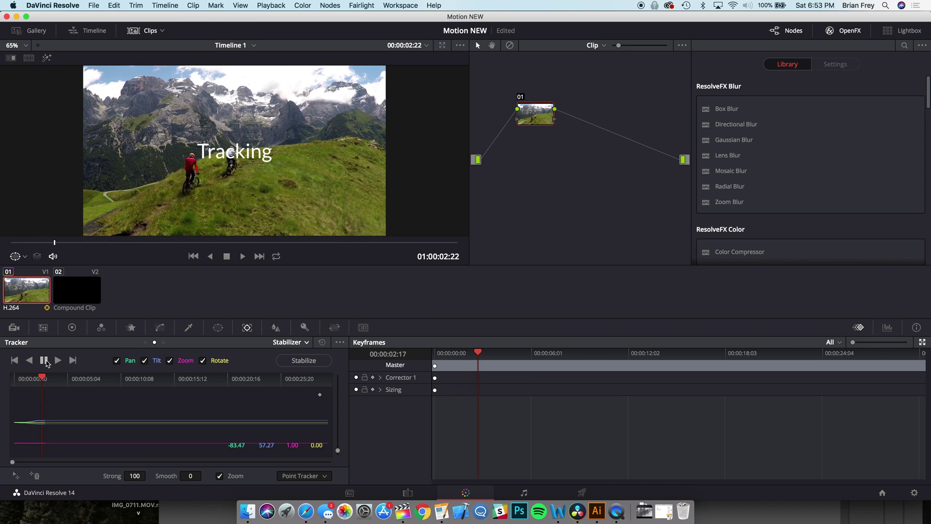
pyautogui.click(45, 360)
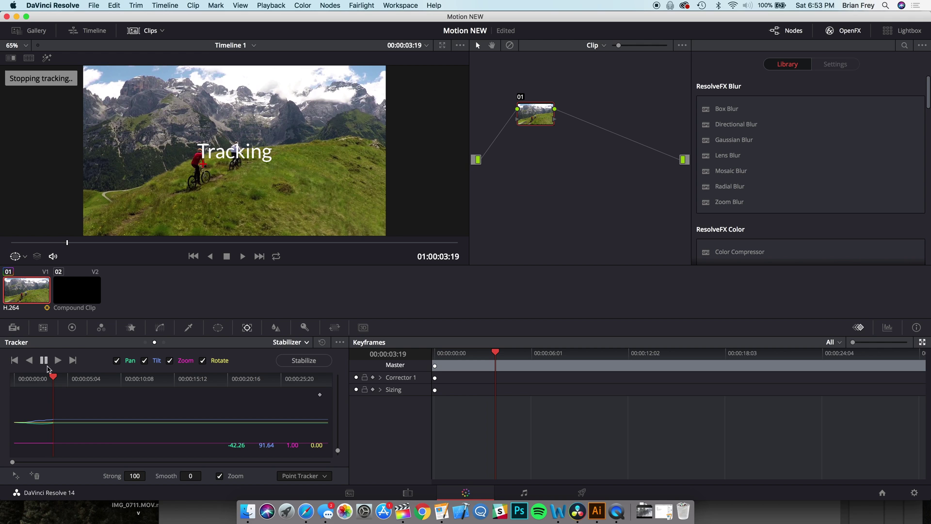
# Back up to about 02:20 and resume tracking forward.
pyautogui.click(53, 379)
pyautogui.moveTo(53, 379); pyautogui.dragTo(43, 379)
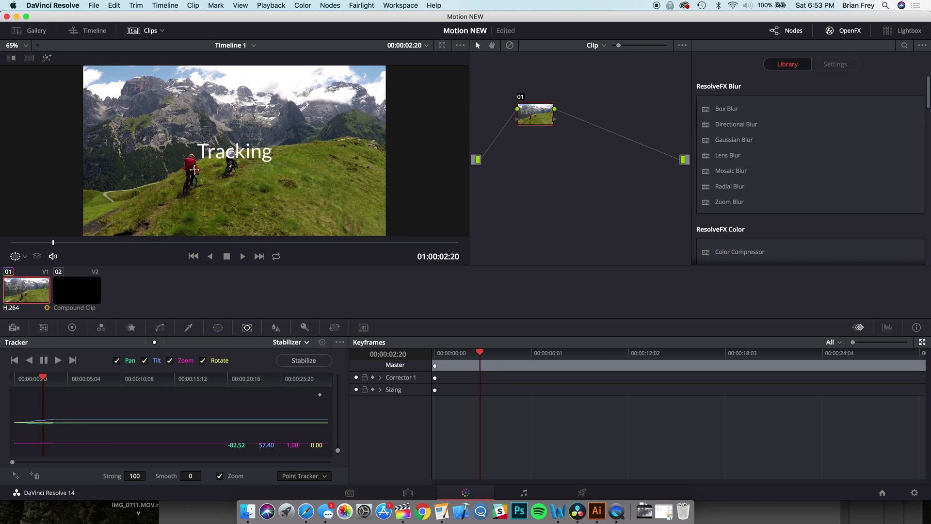
pyautogui.click(58, 360)
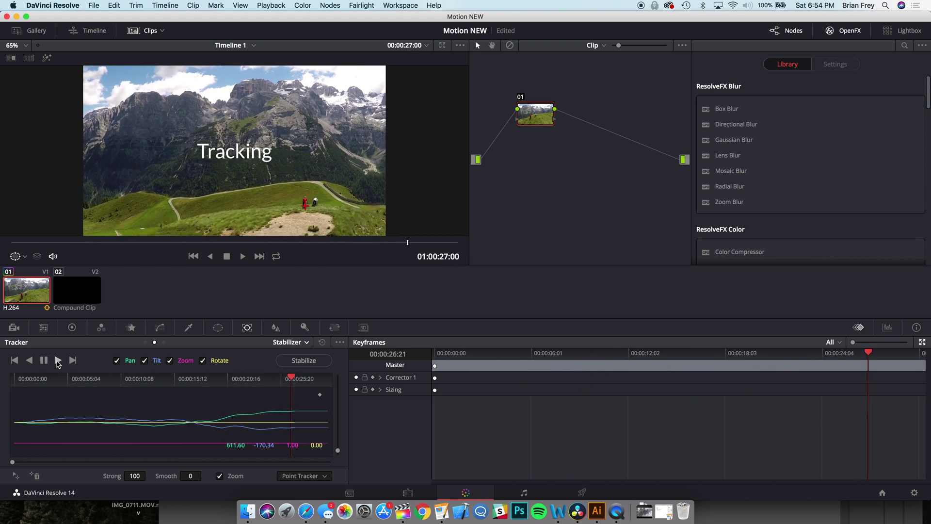
# Copy the rider's track data and select the Compound Clip.
pyautogui.click(340, 342)
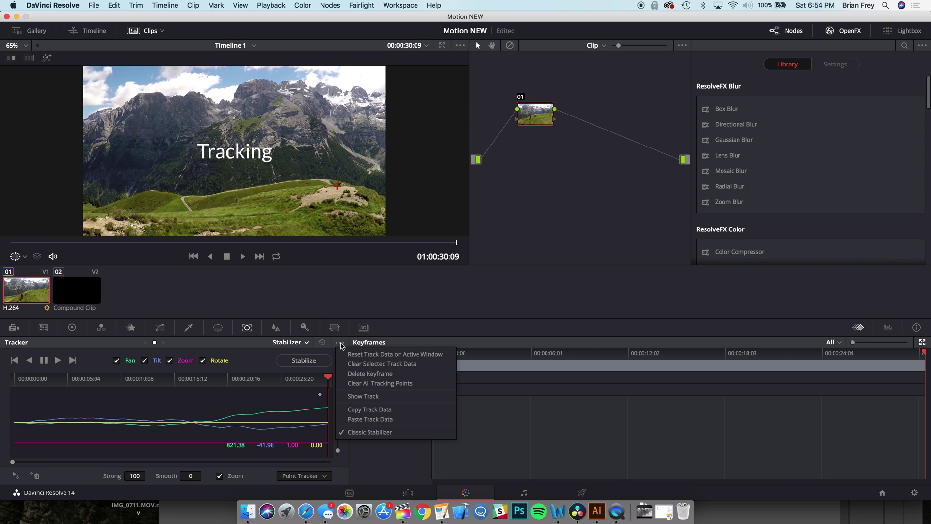
pyautogui.click(353, 408)
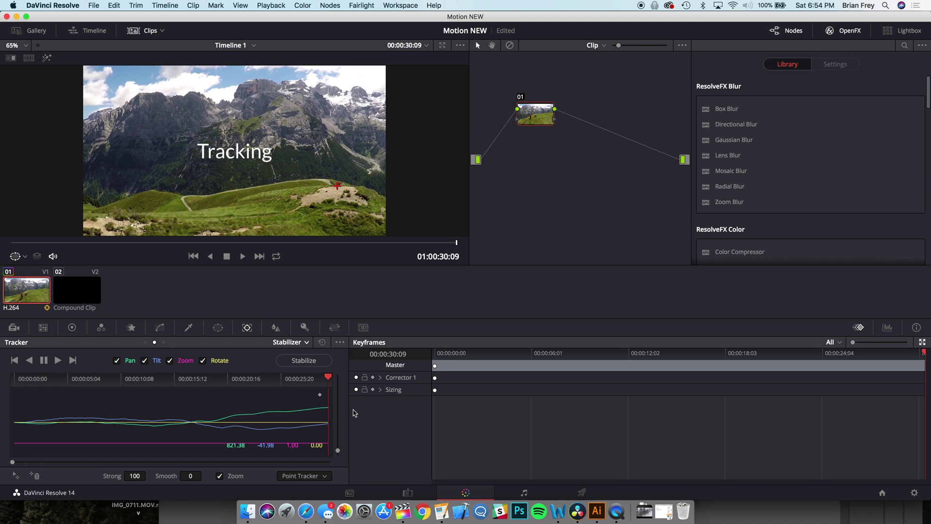
pyautogui.click(82, 293)
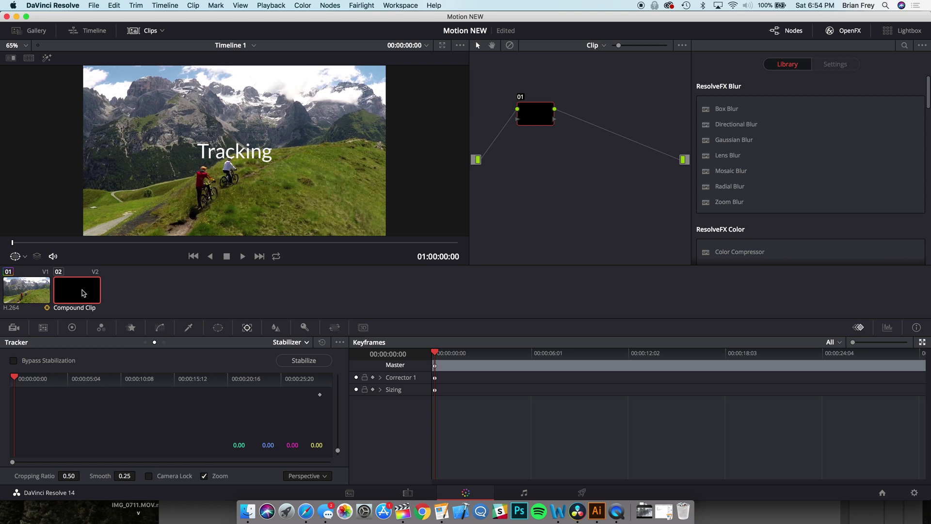
# Switch the compound clip to Classic Stabilizer and paste the rider's track data.
pyautogui.click(340, 342)
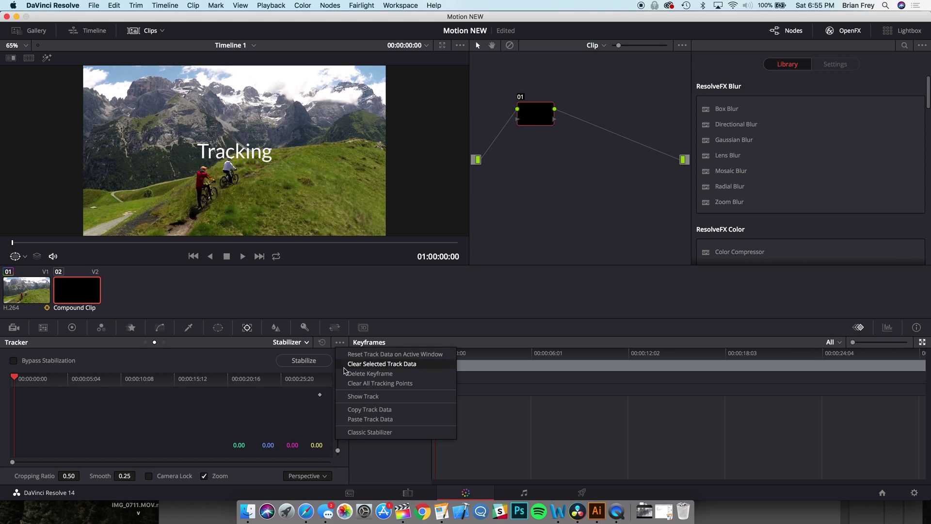
pyautogui.click(360, 432)
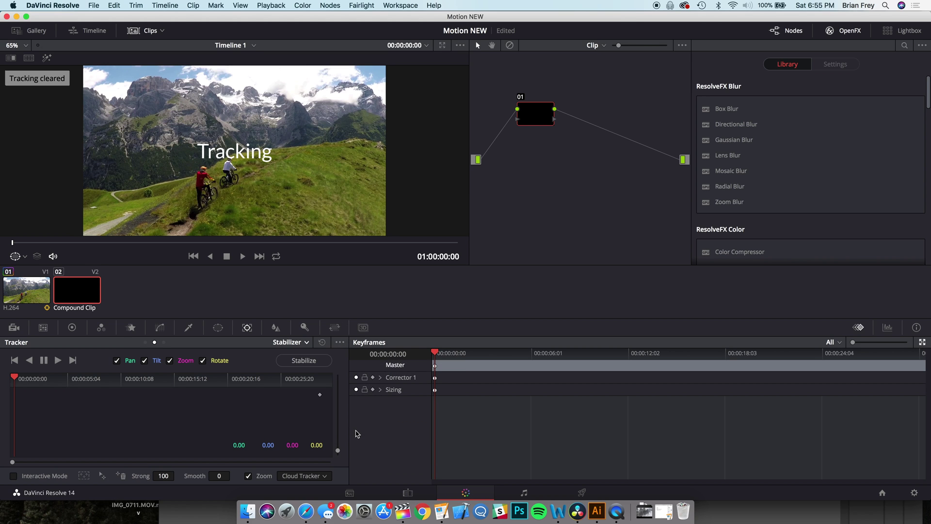
pyautogui.click(341, 342)
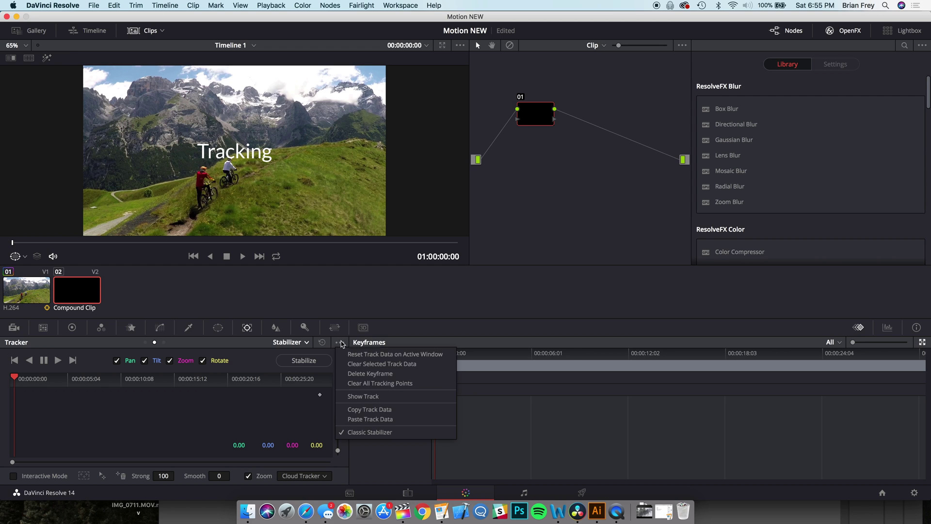
pyautogui.click(364, 419)
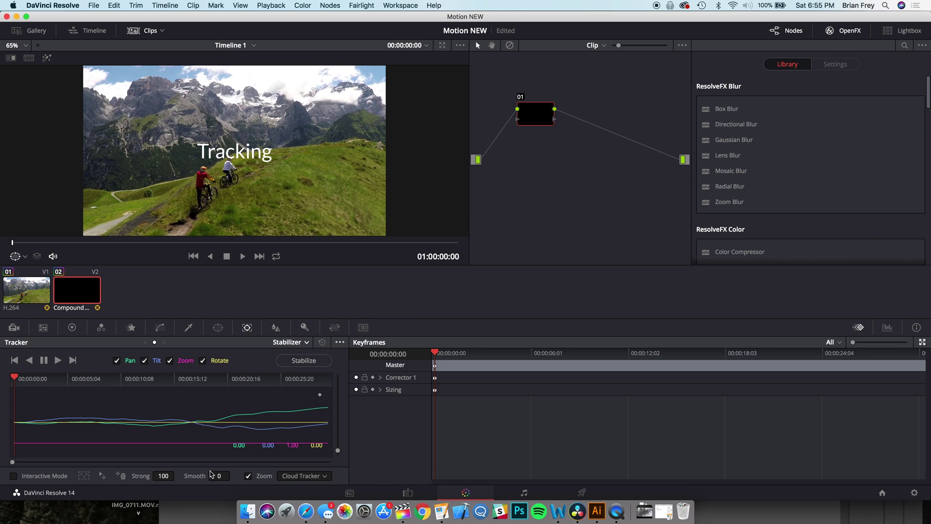
pyautogui.click(165, 476)
# Set the Strong value to -100 and run Stabilize on the compound clip.
pyautogui.press('BackSpace')
pyautogui.press('BackSpace')
pyautogui.press('BackSpace')
pyautogui.press('Return')
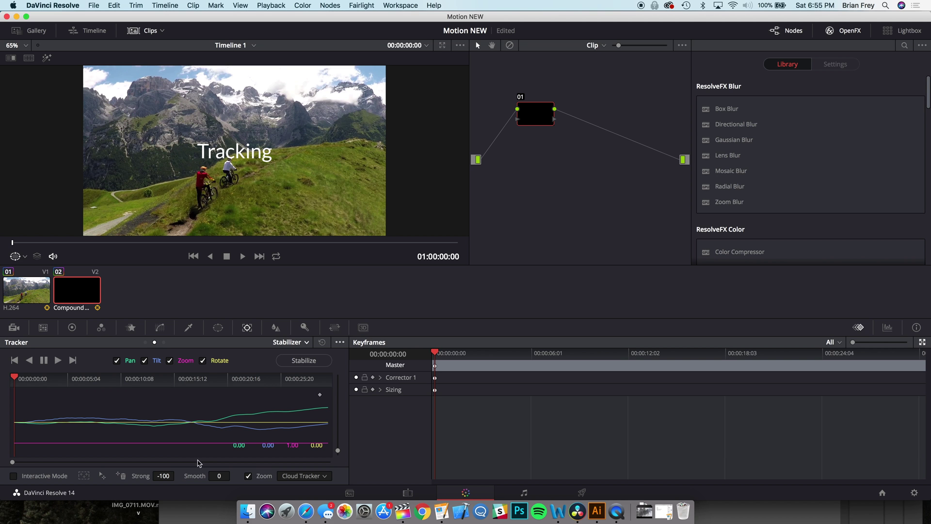
pyautogui.click(304, 361)
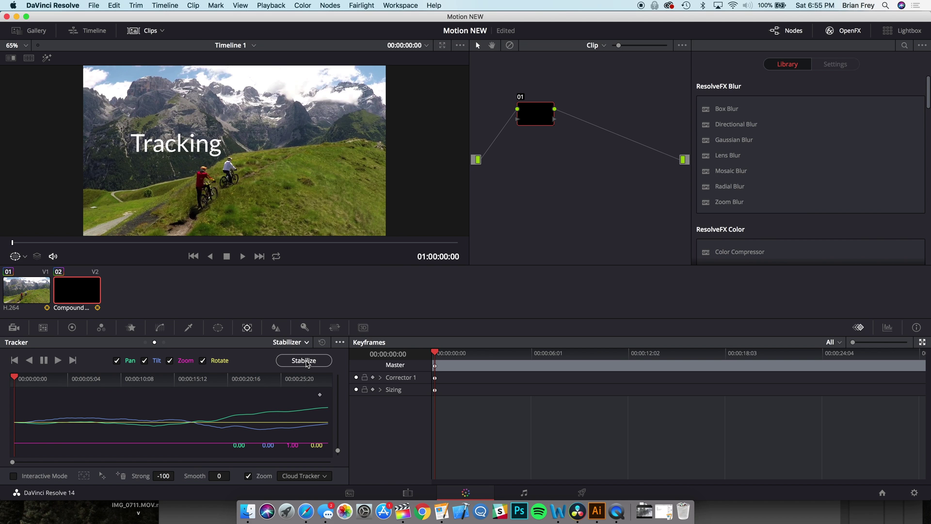